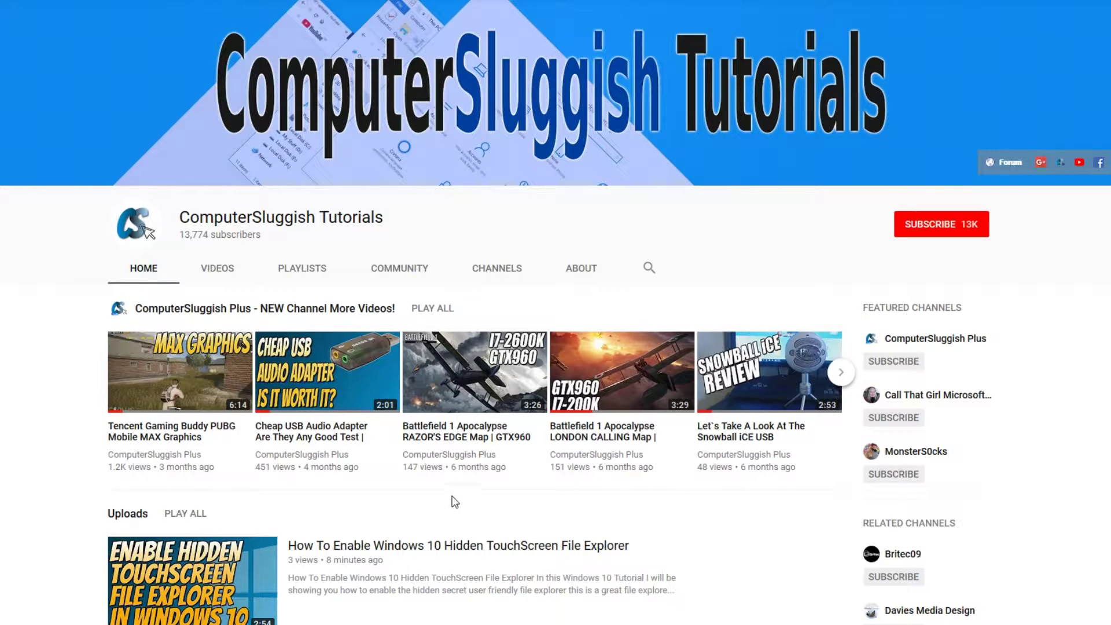
Step: Subscribe to ComputerSluggish Tutorials and turn on bell notifications for all new videos
left_click(926, 230)
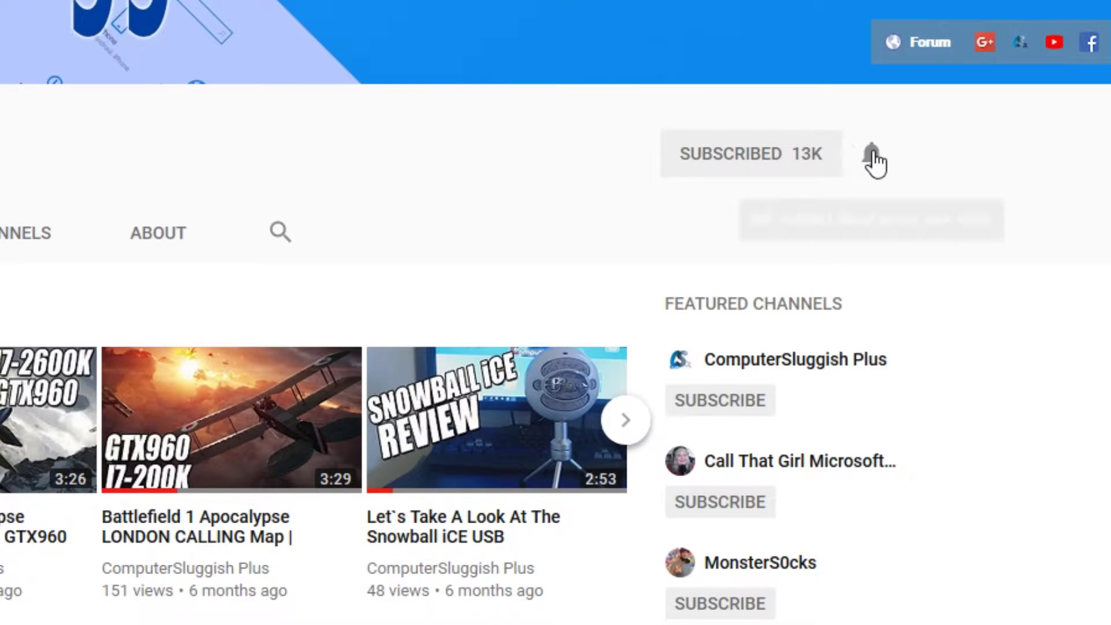
left_click(872, 162)
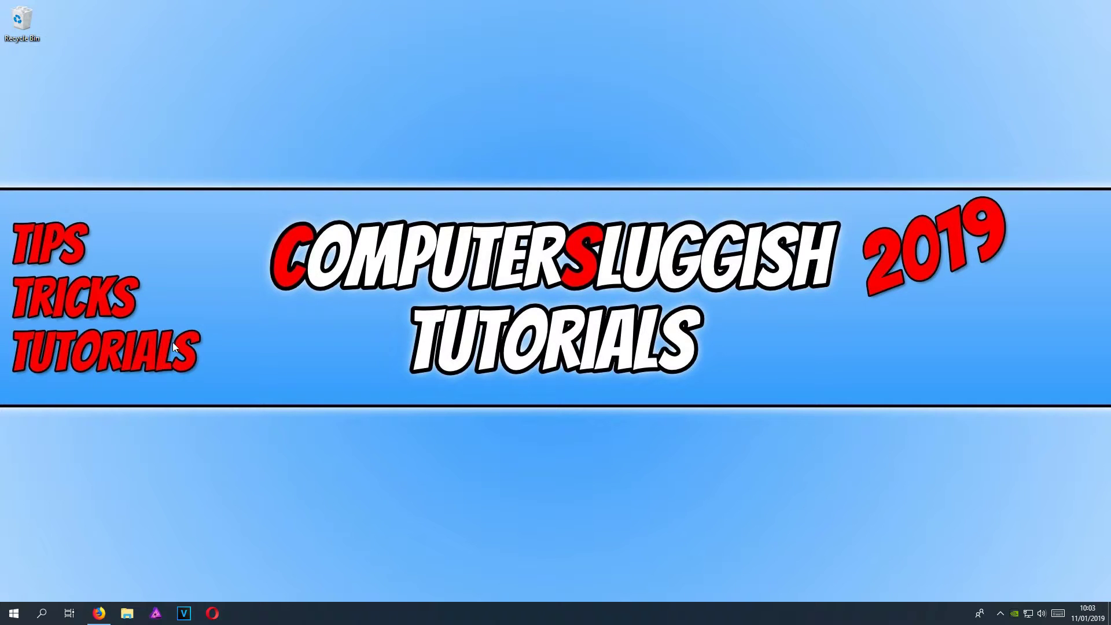
Step: Search Start for Battlefield V and open the shortcut's file location
left_click(13, 613)
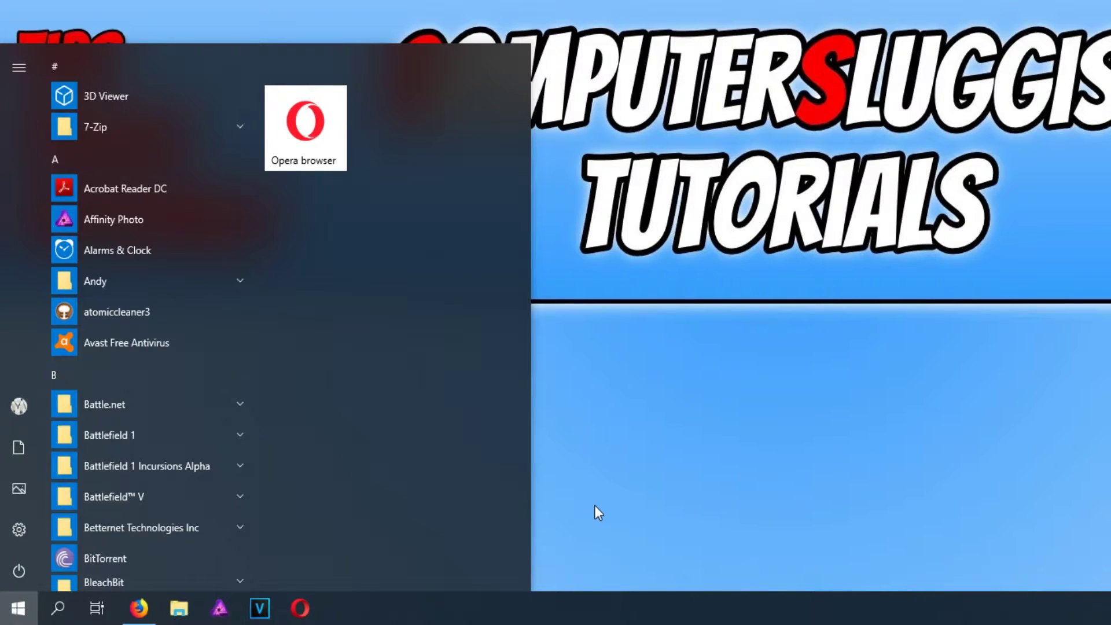
type("batt")
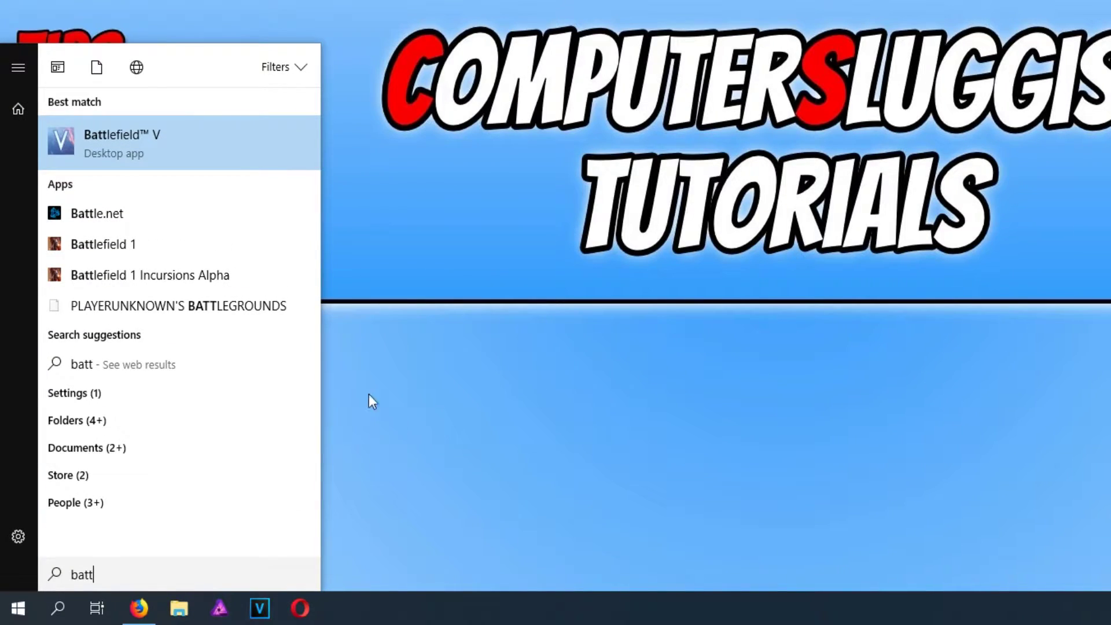
right_click(207, 139)
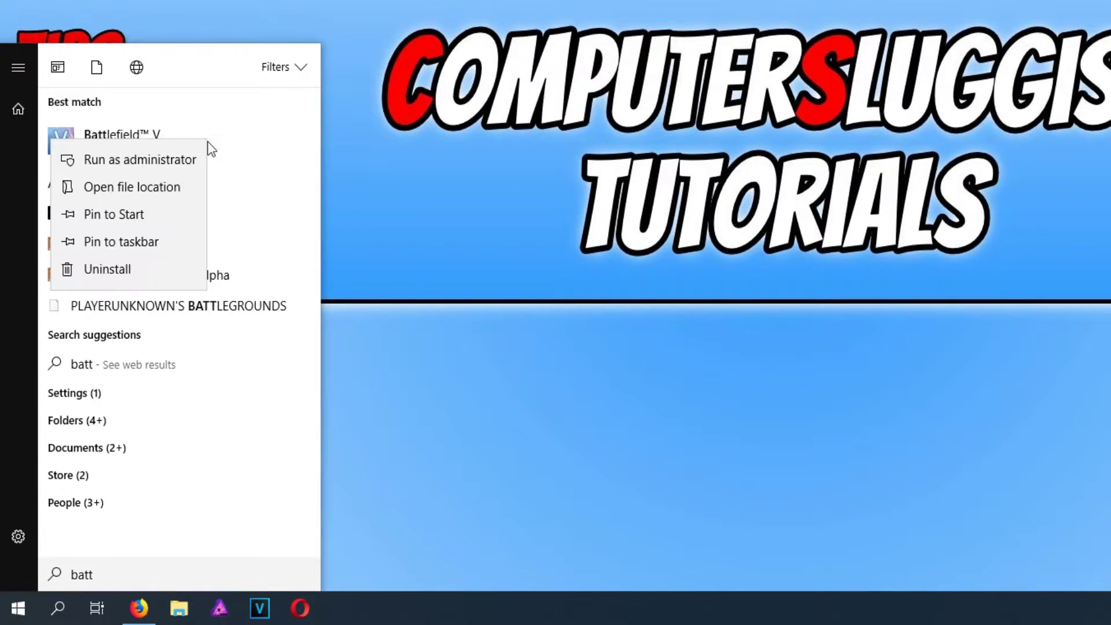
left_click(180, 197)
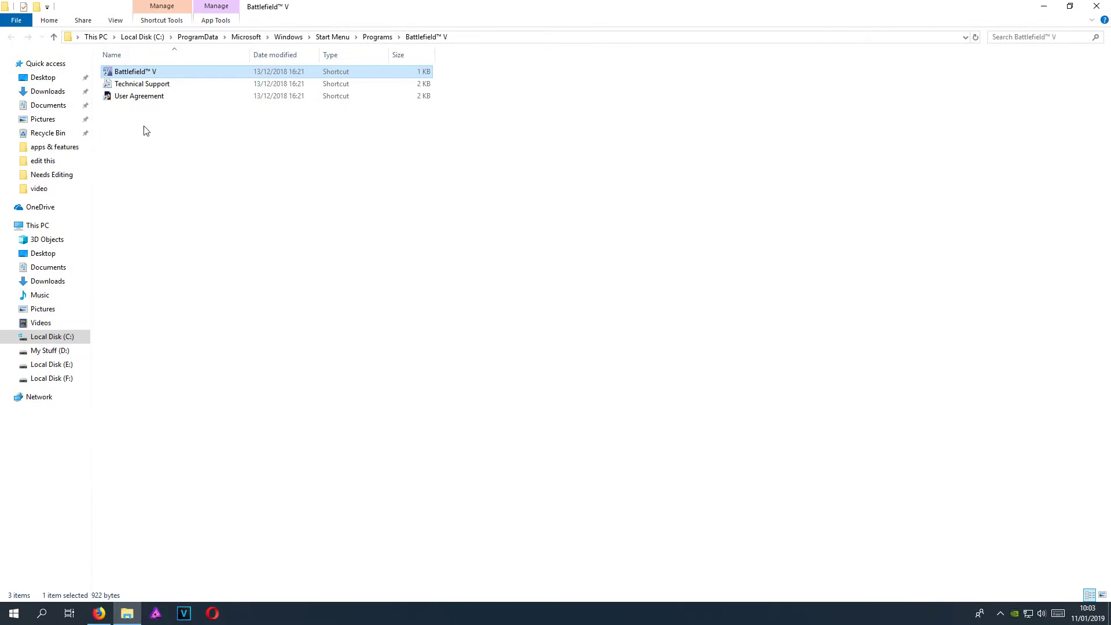
Step: Tick Run as administrator in the shortcut's Compatibility properties and apply it
right_click(165, 70)
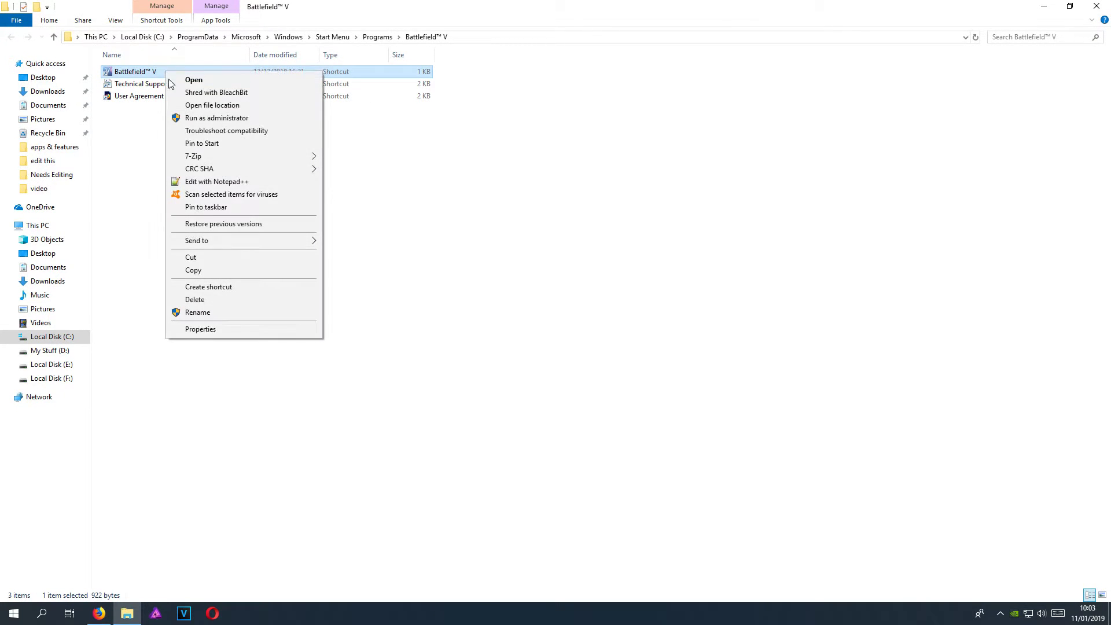
left_click(238, 330)
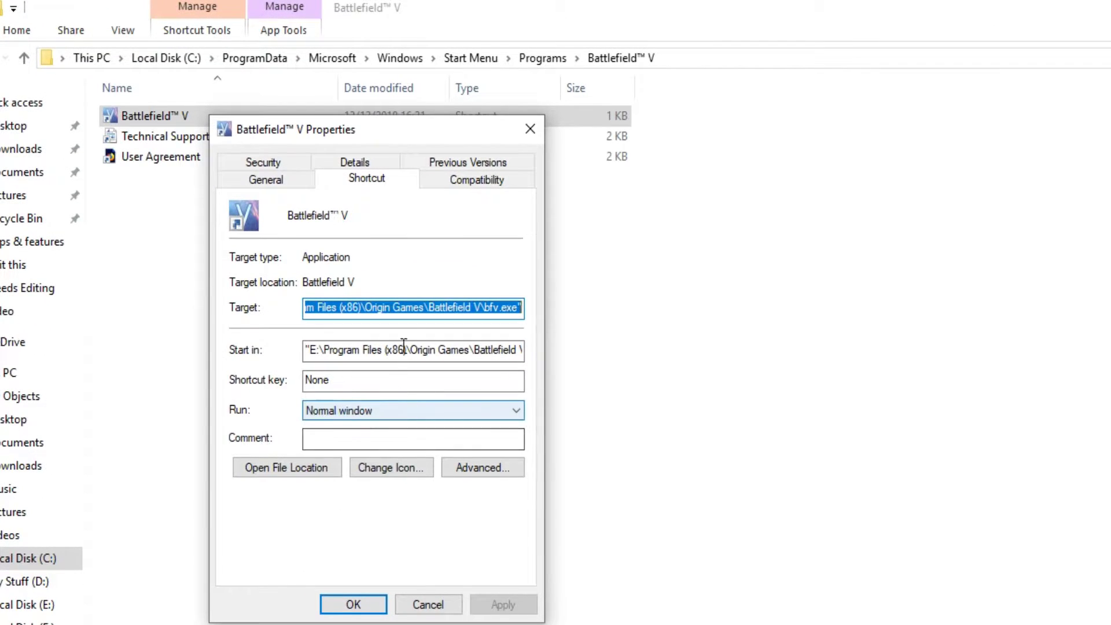
left_click(496, 180)
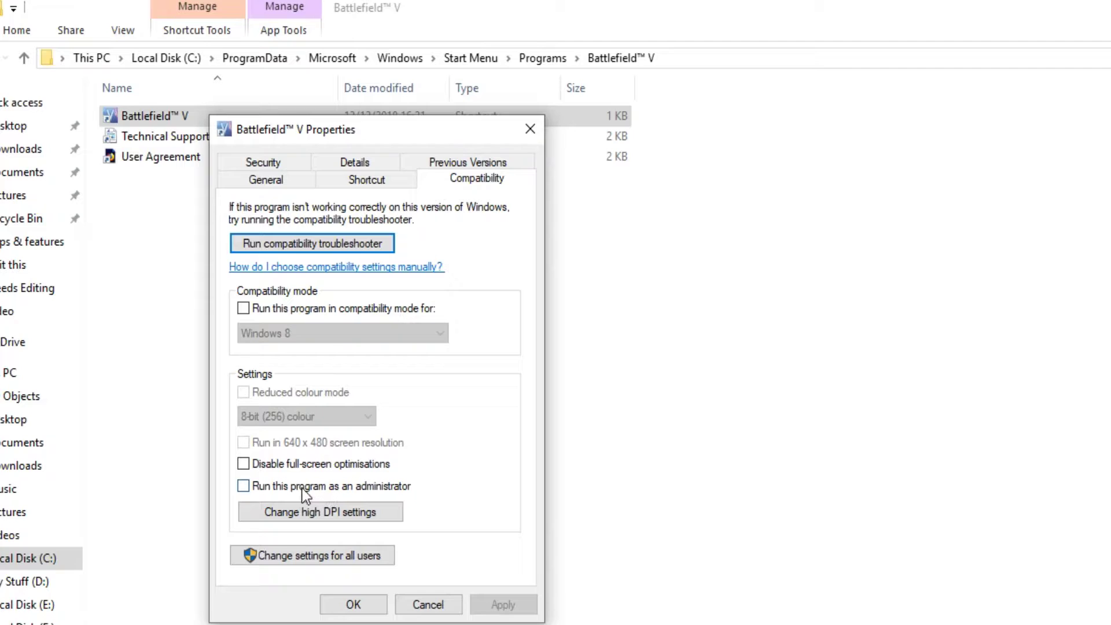
left_click(359, 487)
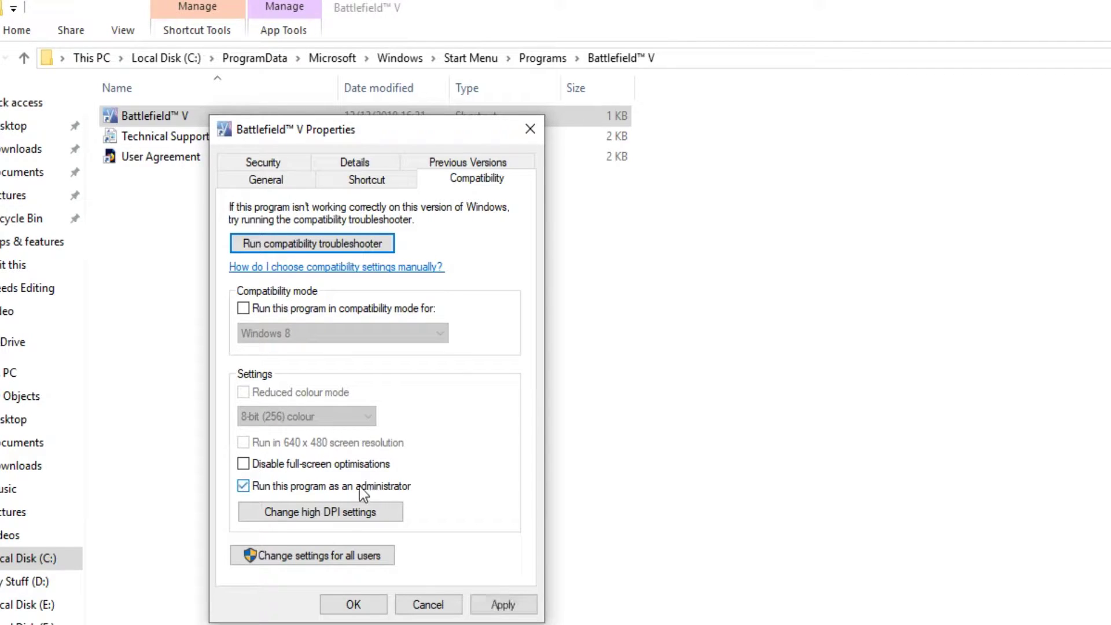
left_click(505, 605)
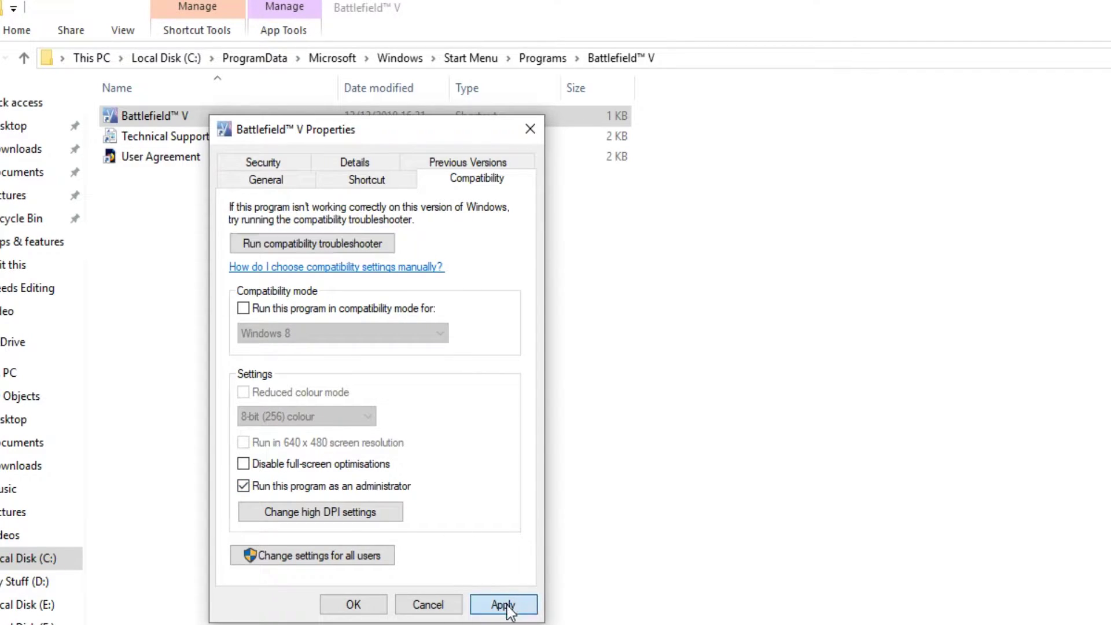
left_click(367, 607)
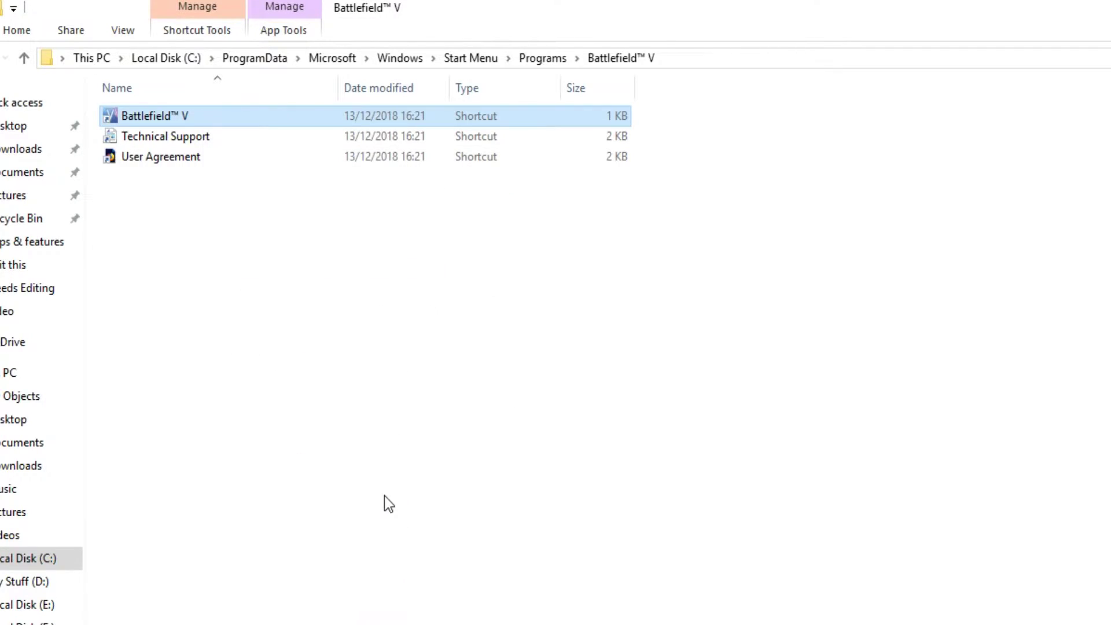
Step: From the game's drive E install folder, go into __Installer\vc\vc2015\redist
right_click(202, 111)
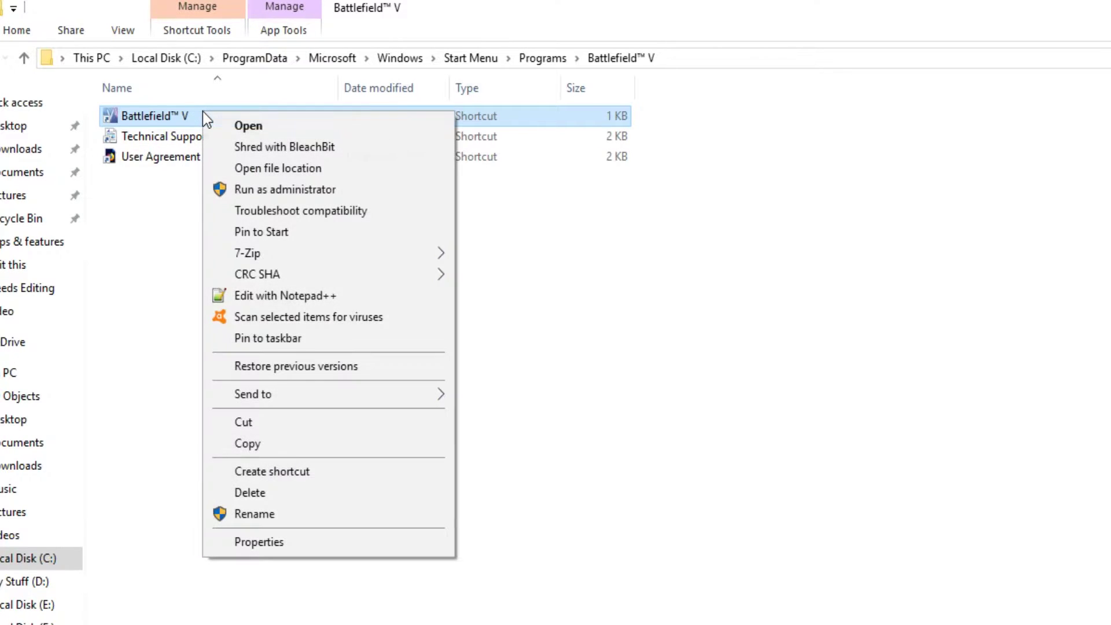
left_click(349, 169)
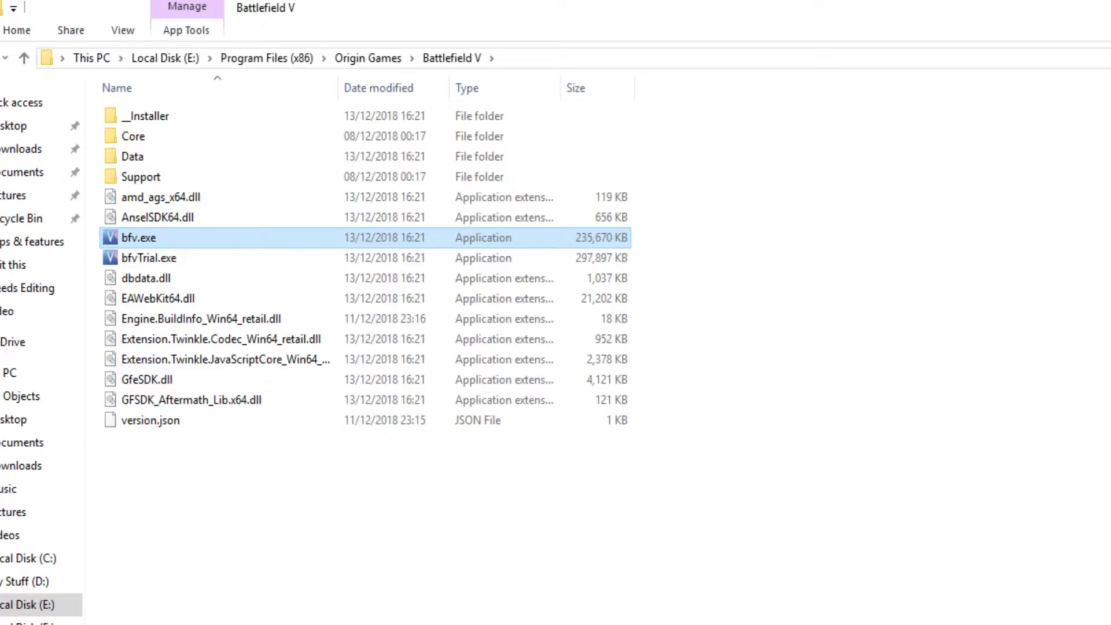
mouse_move(220, 116)
double_click(208, 116)
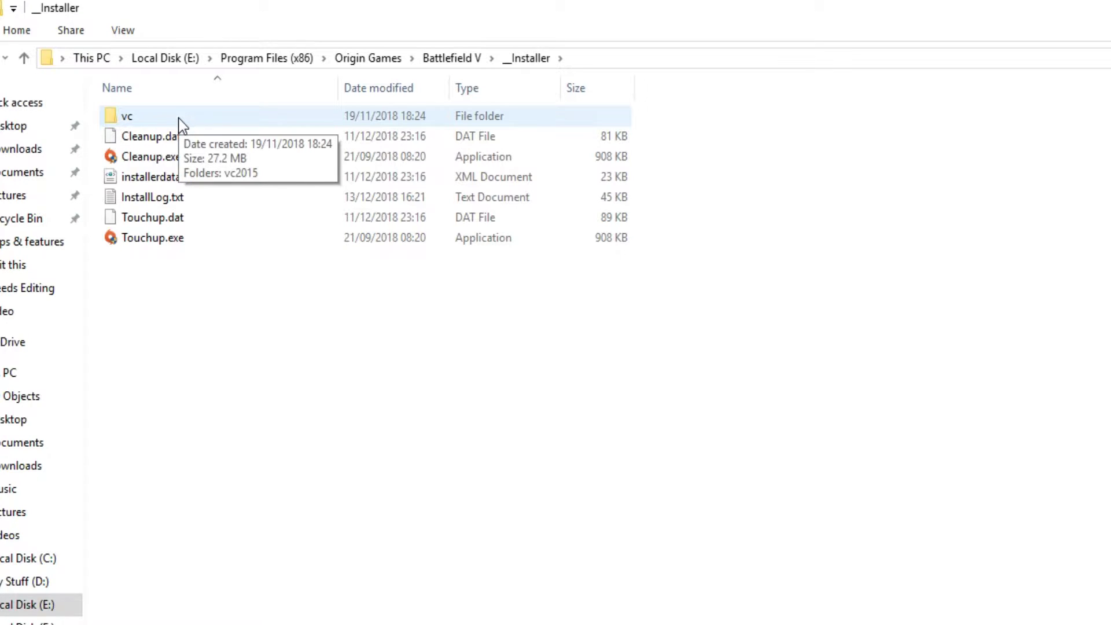
double_click(182, 116)
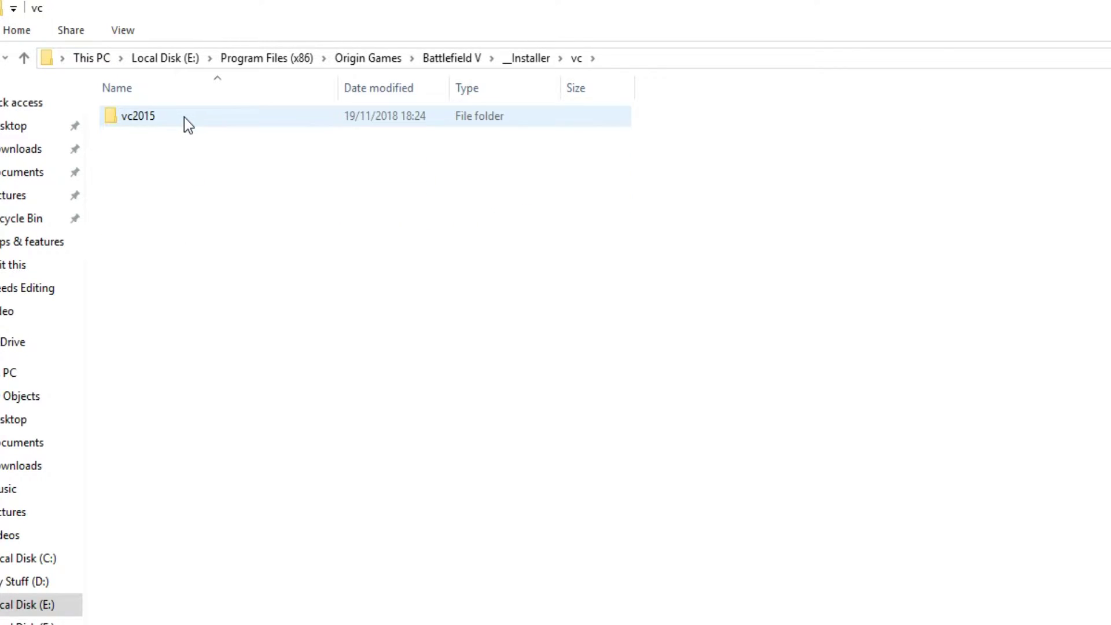
double_click(183, 117)
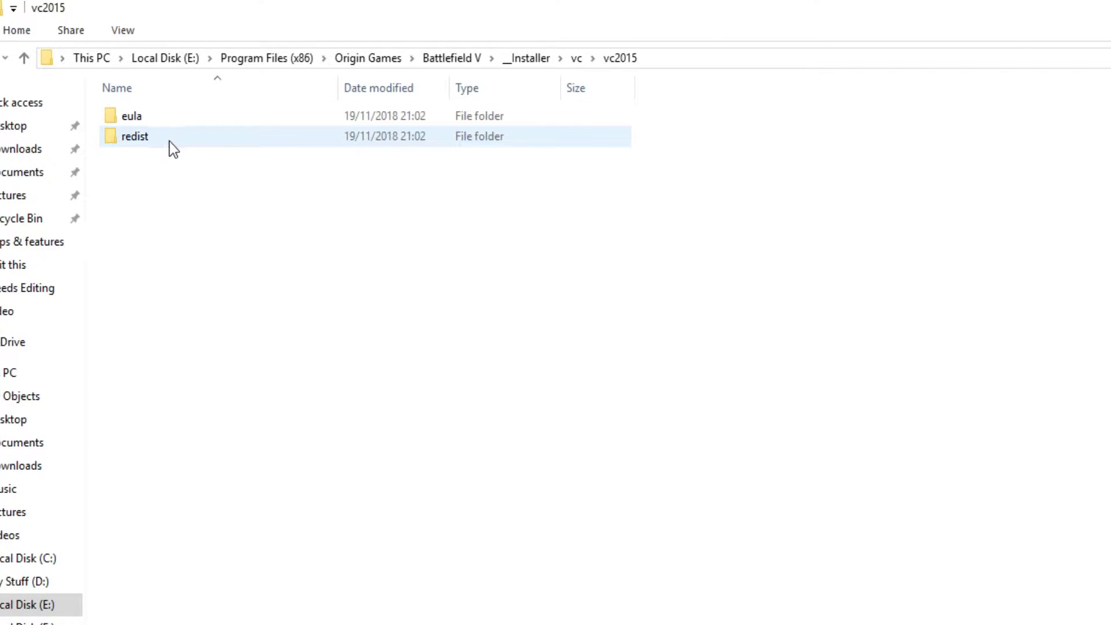
double_click(171, 140)
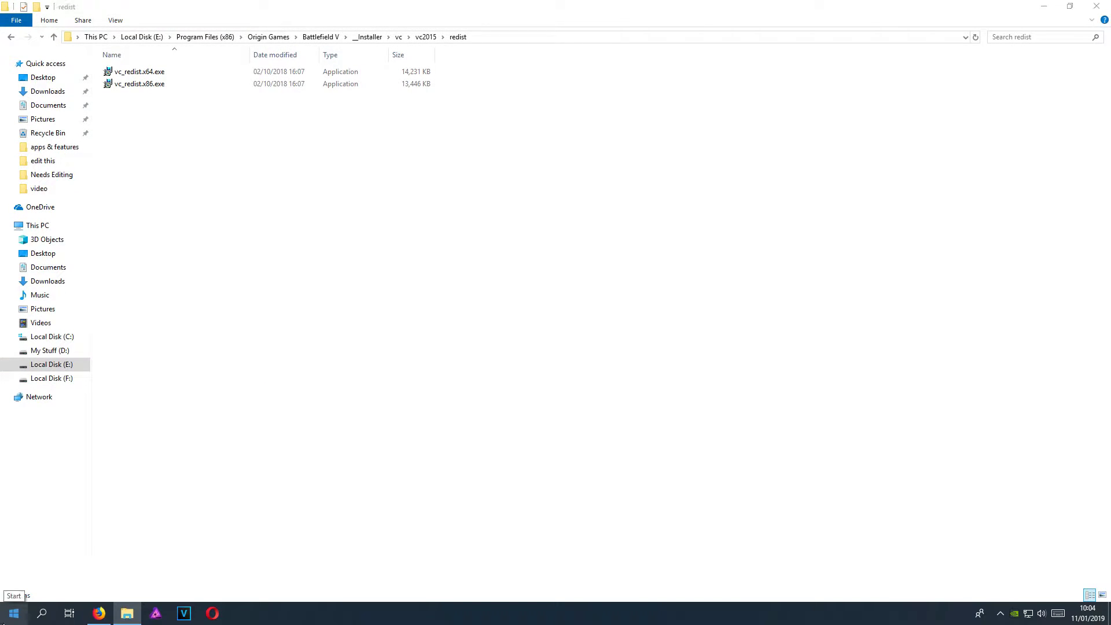
right_click(14, 613)
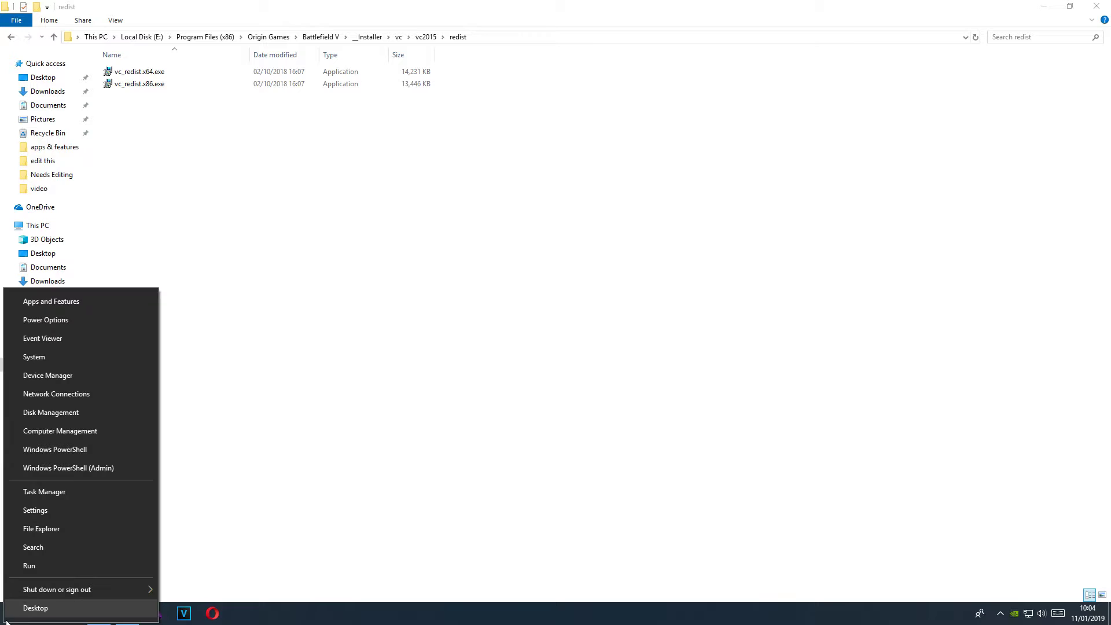
left_click(125, 355)
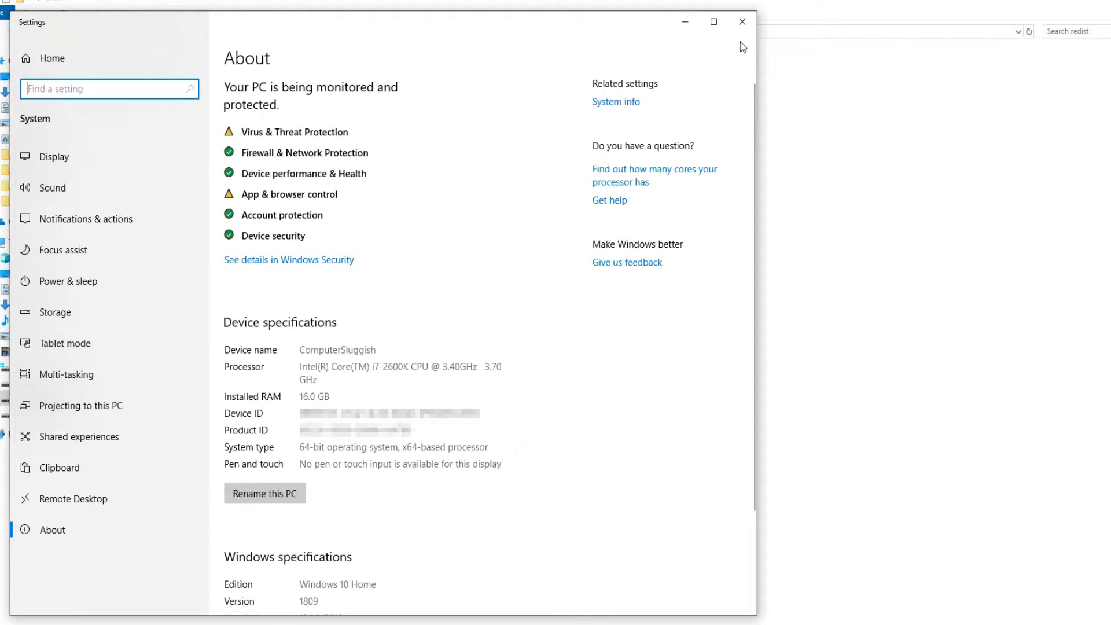
left_click(741, 21)
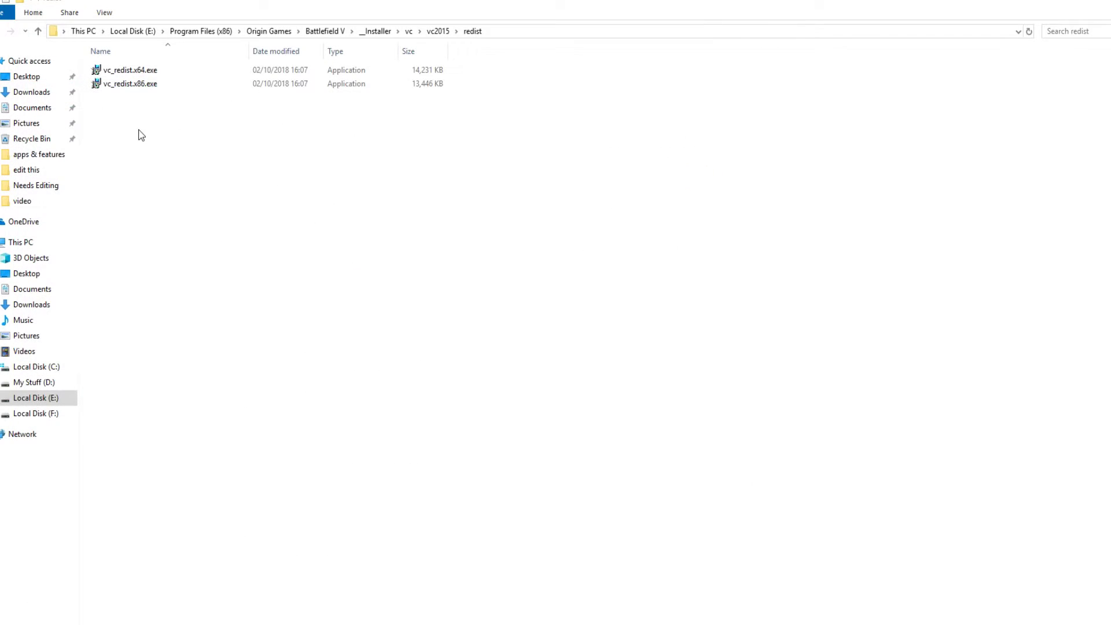
Step: Install vc_redist.x64.exe with license accepted, dismiss the 0x80070666 already-installed failure, minimize Explorer
left_click(172, 71)
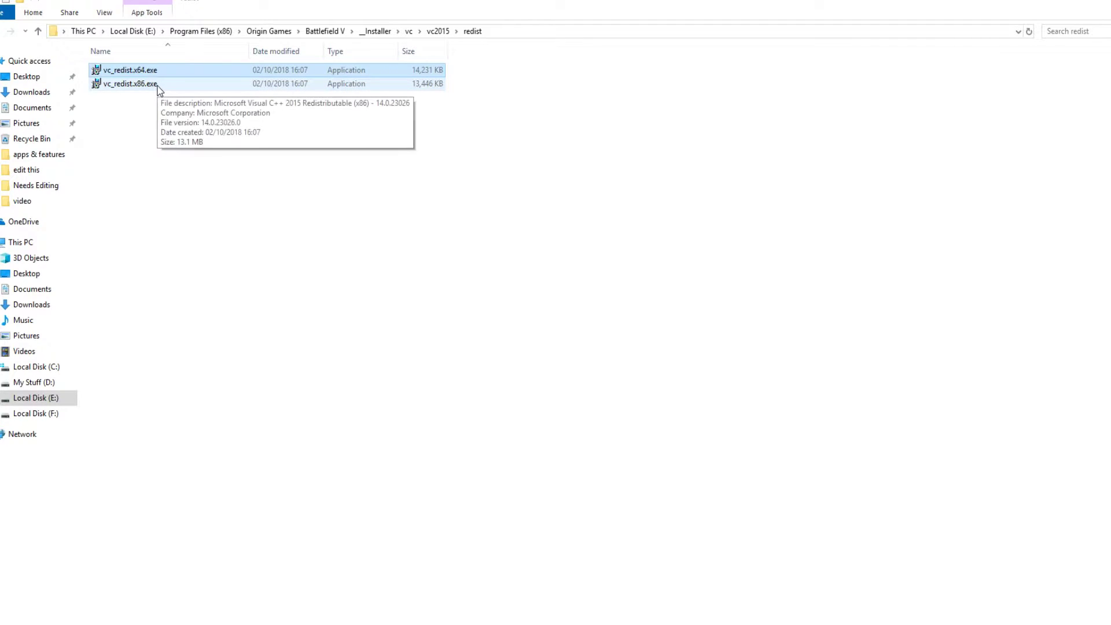
left_click(318, 85)
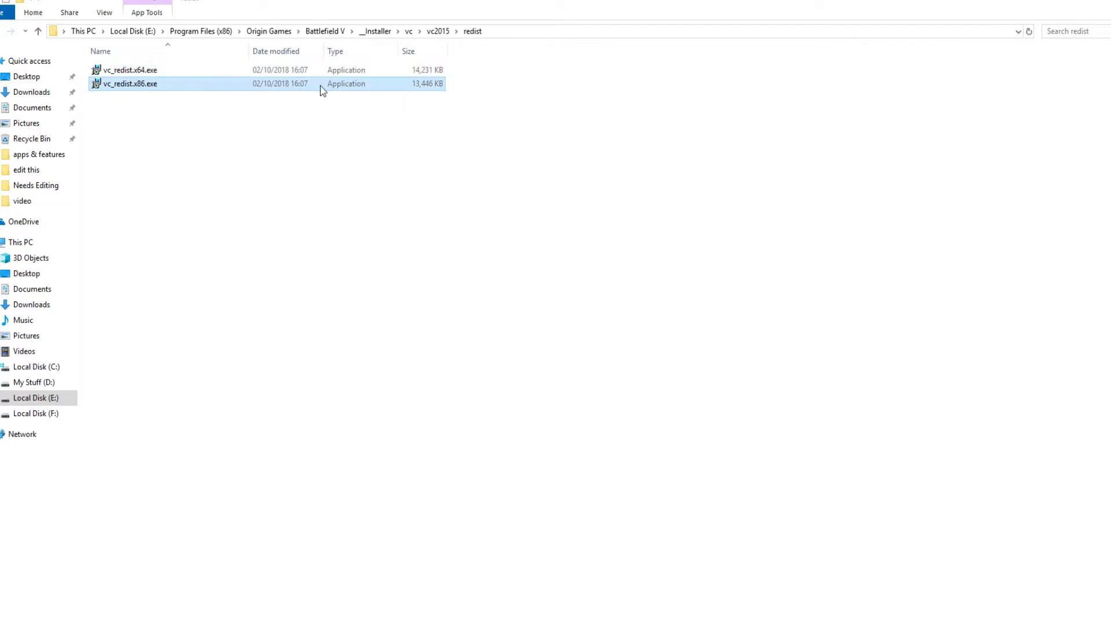
left_click(227, 69)
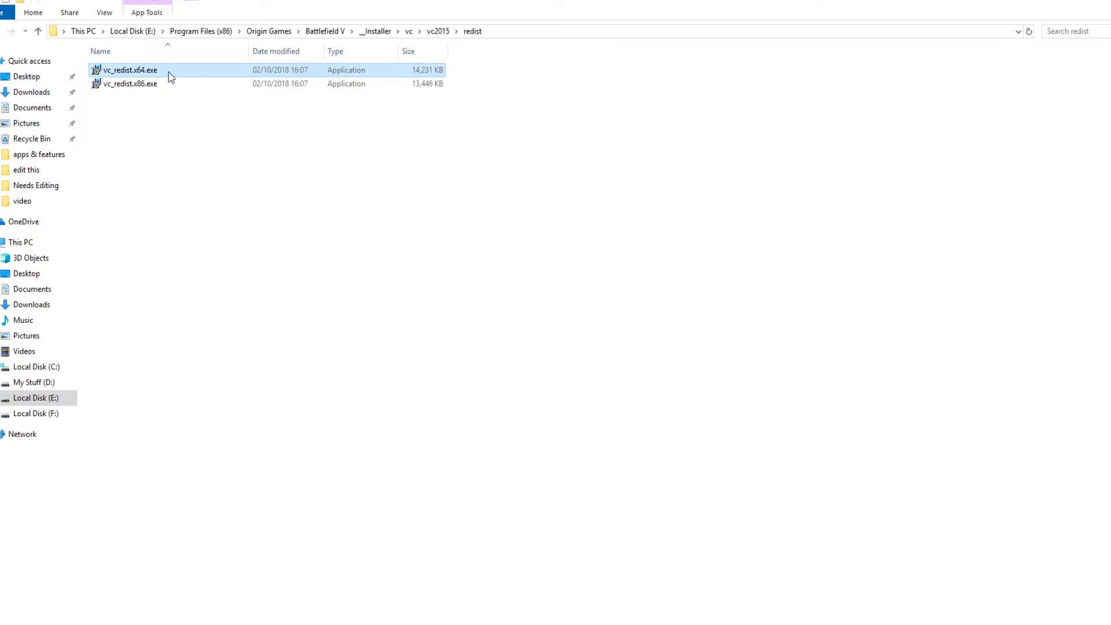
double_click(169, 72)
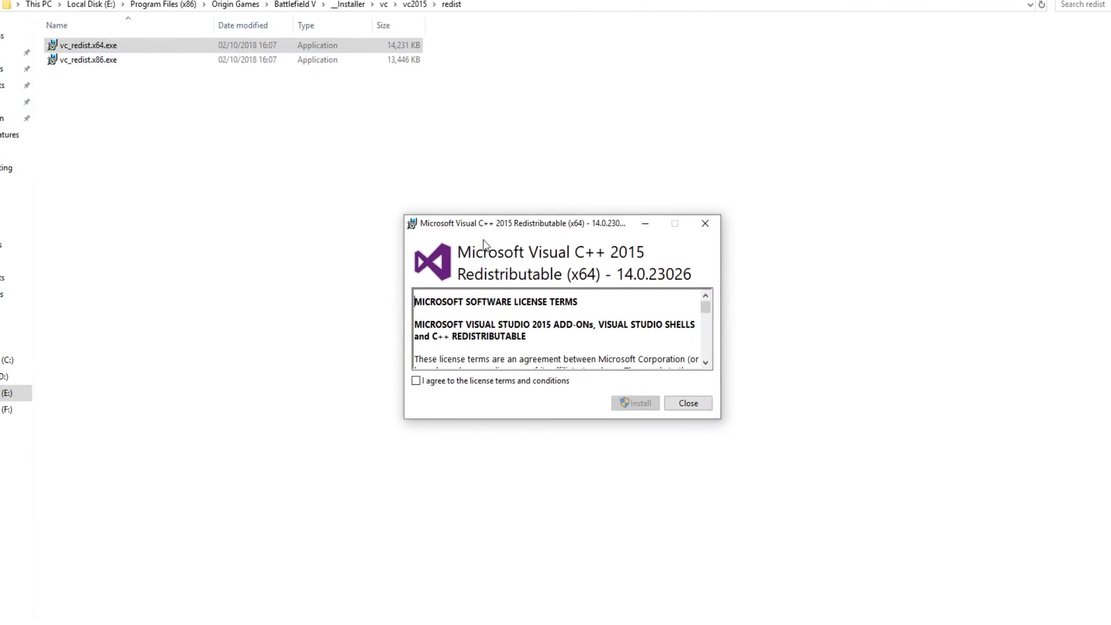
left_click(486, 383)
left_click(636, 403)
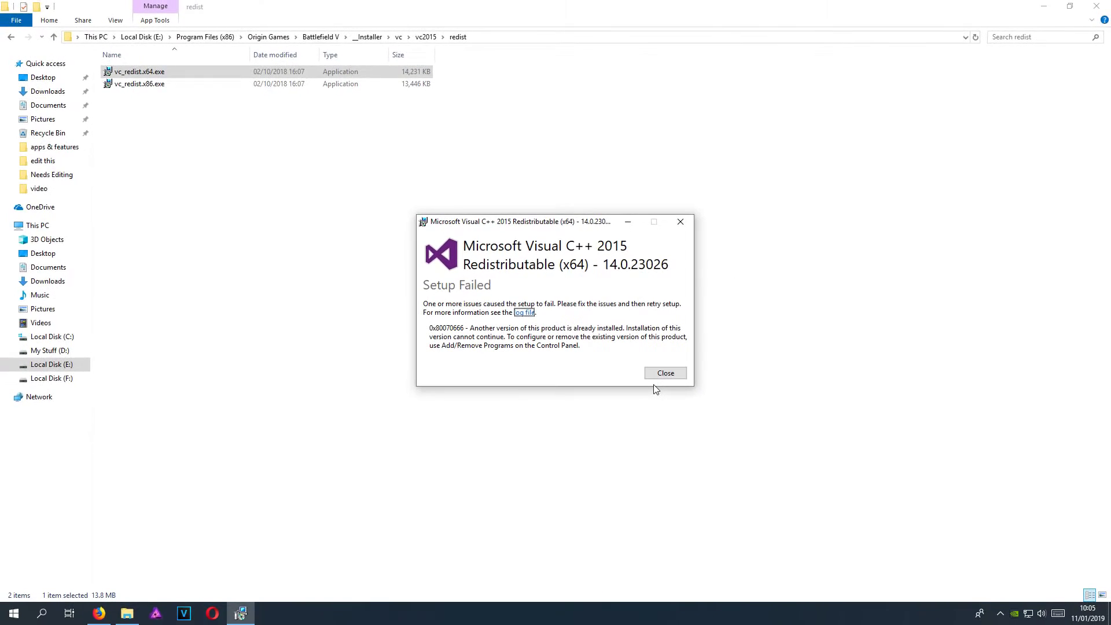
left_click(662, 374)
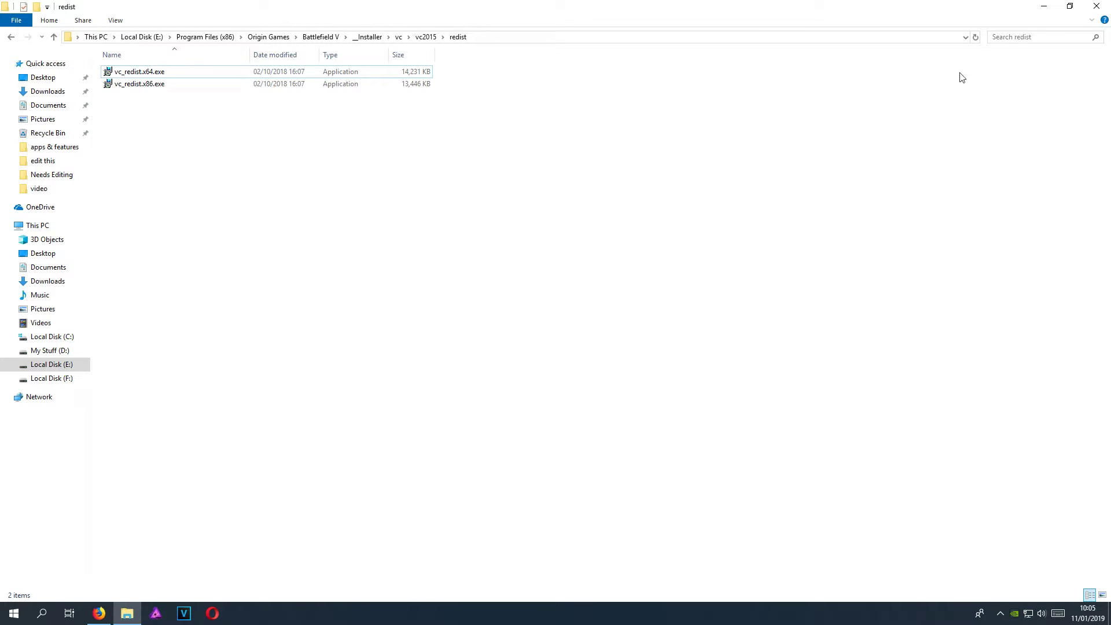
left_click(1043, 7)
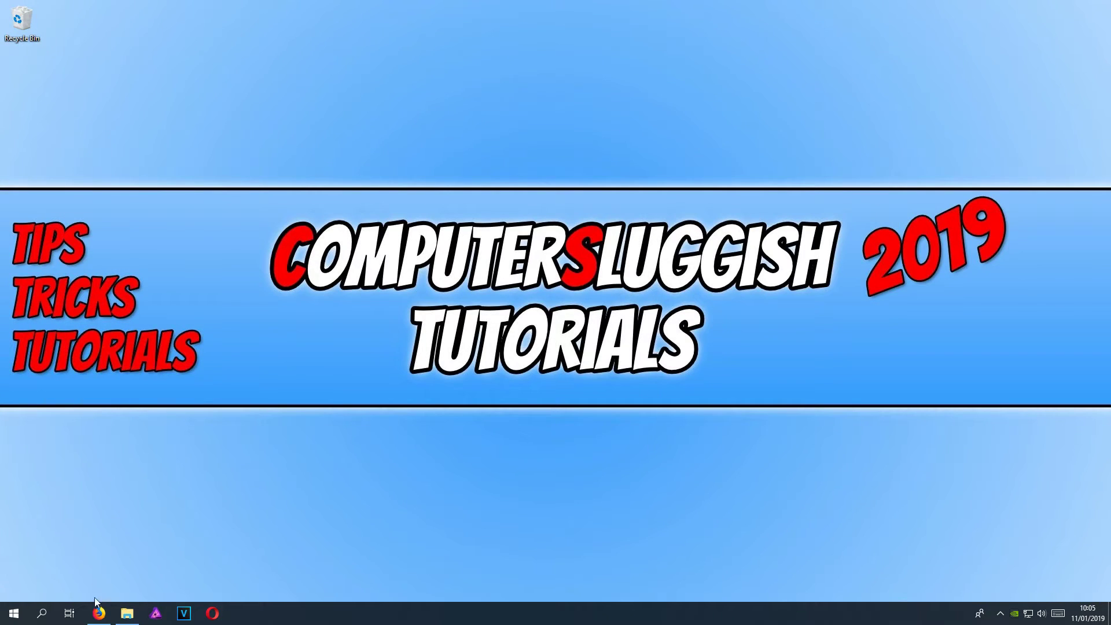
Step: Bring up the NVIDIA drivers page in Firefox, then expand the hidden tray icons
left_click(100, 614)
left_click(1000, 613)
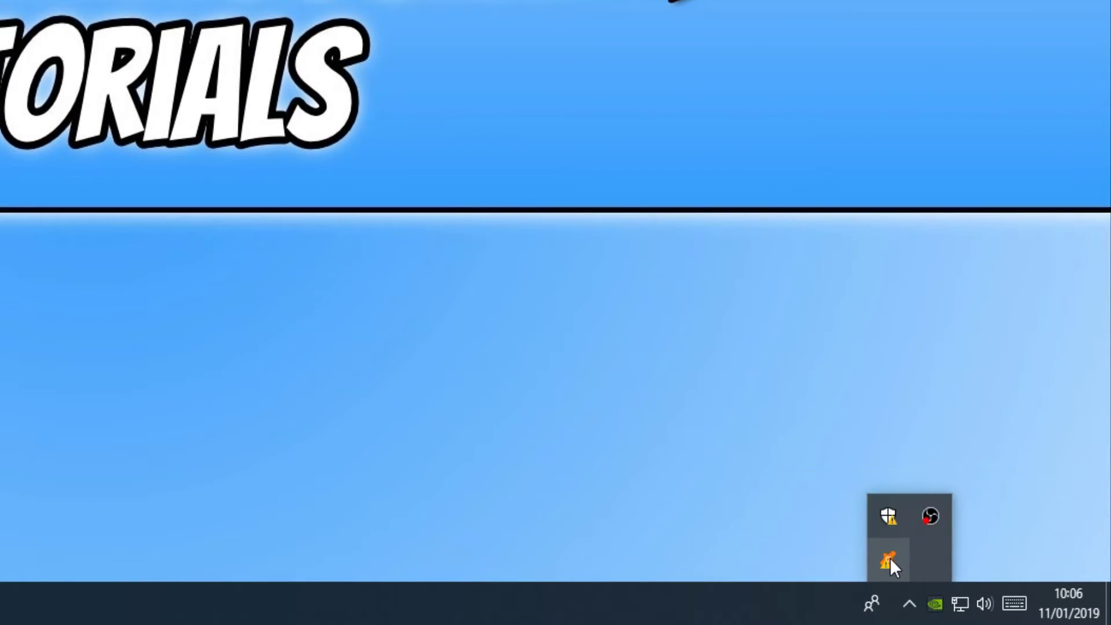
Step: Show the Avast shields control options from the tray icon's menu
right_click(923, 570)
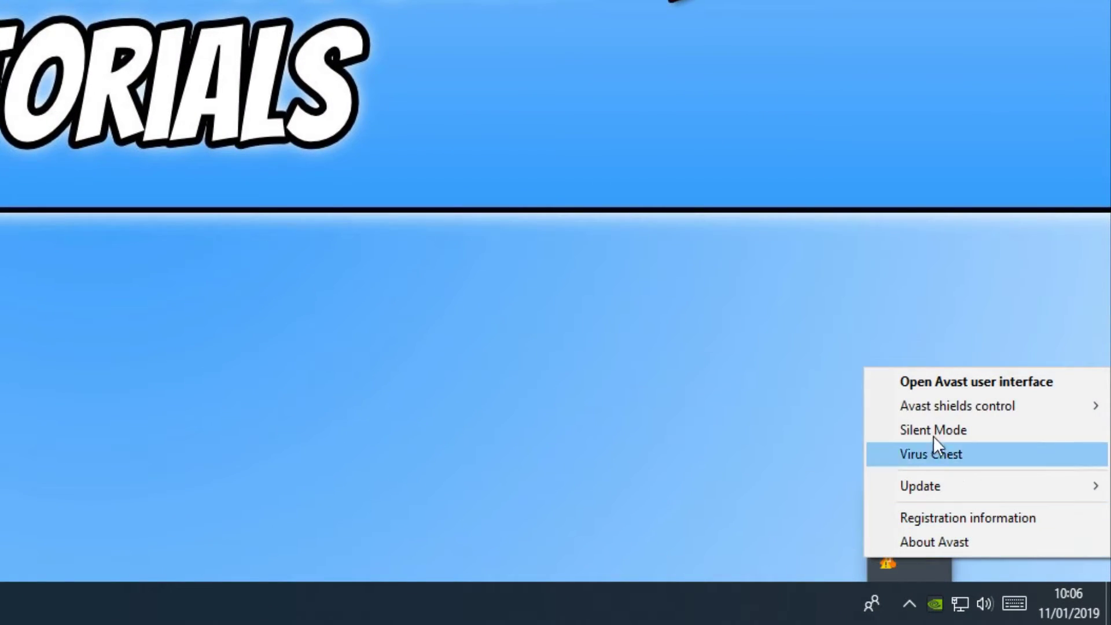
mouse_move(968, 443)
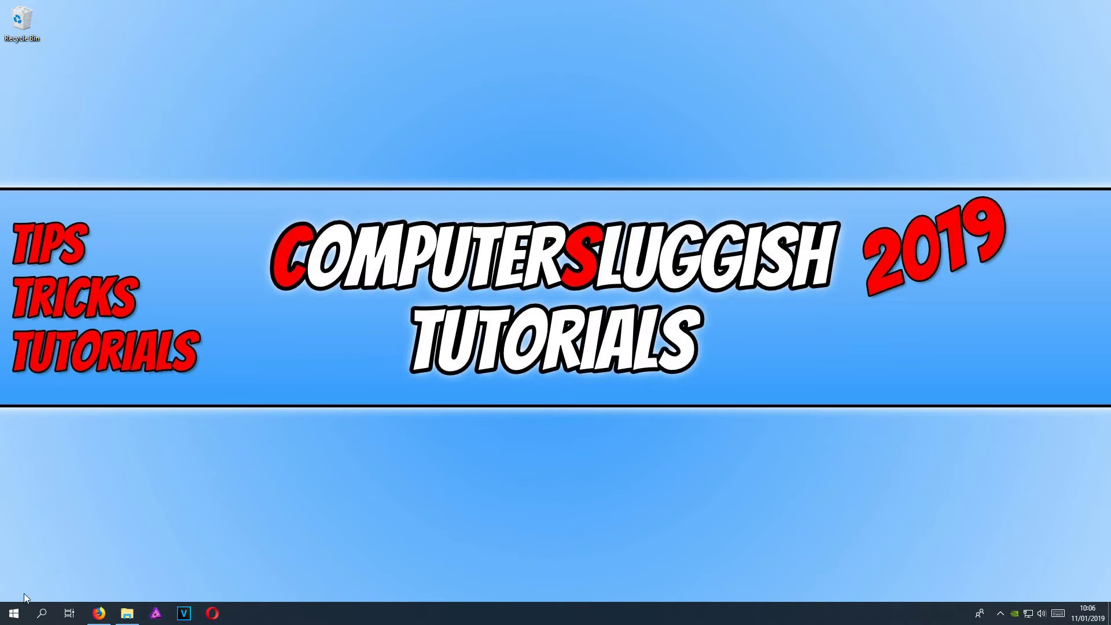
left_click(13, 612)
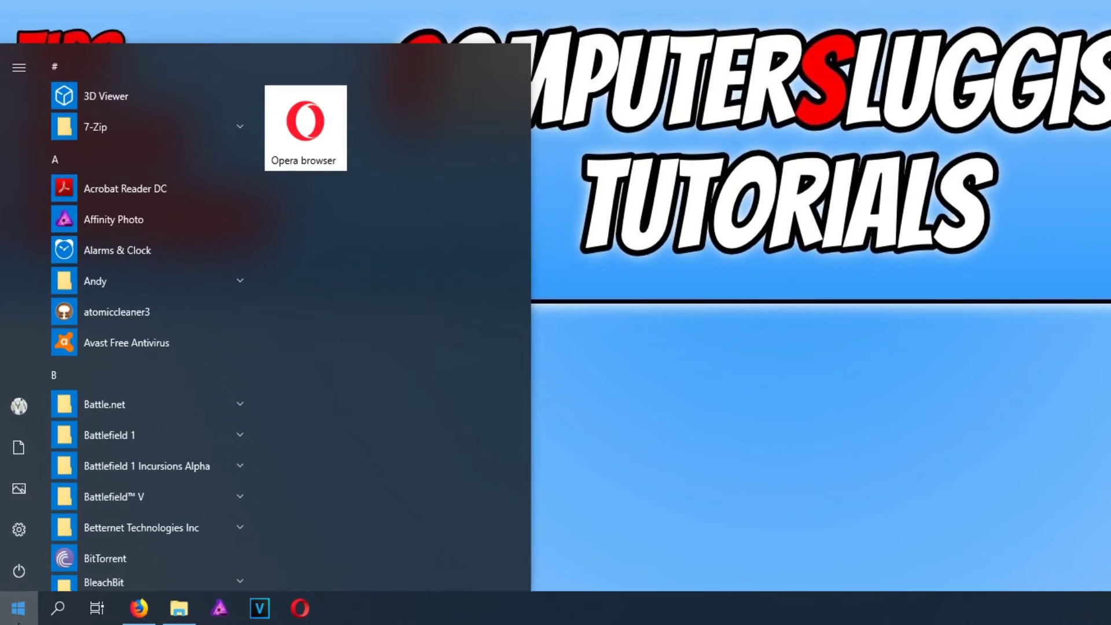
Step: Open Windows Defender Firewall's allowed apps list and find Battlefield V (x64) on private networks
type("firewa")
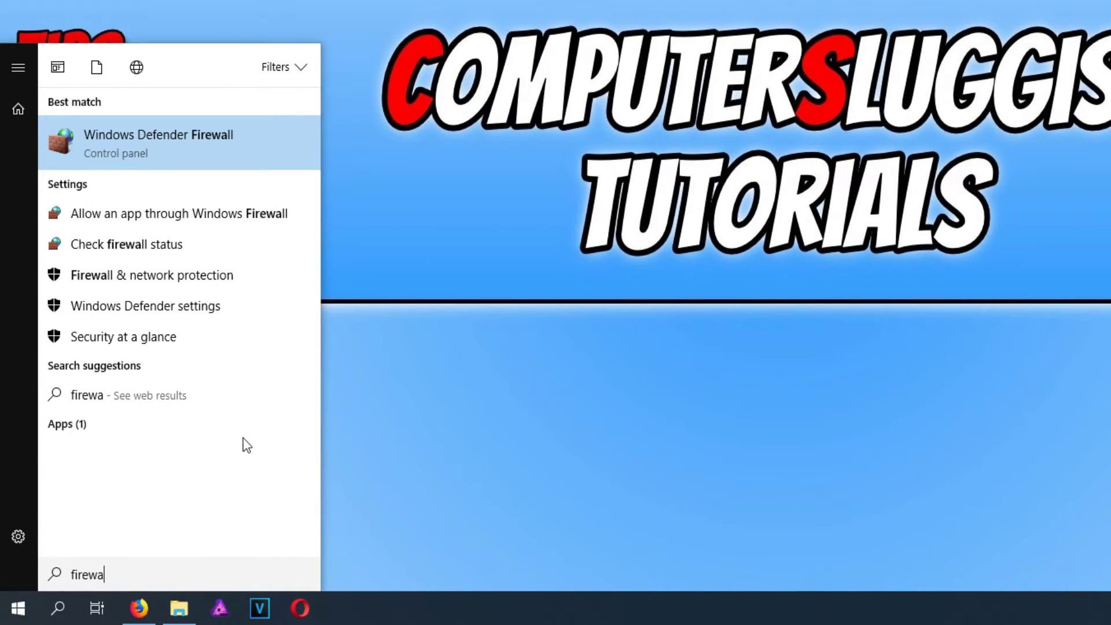
left_click(244, 137)
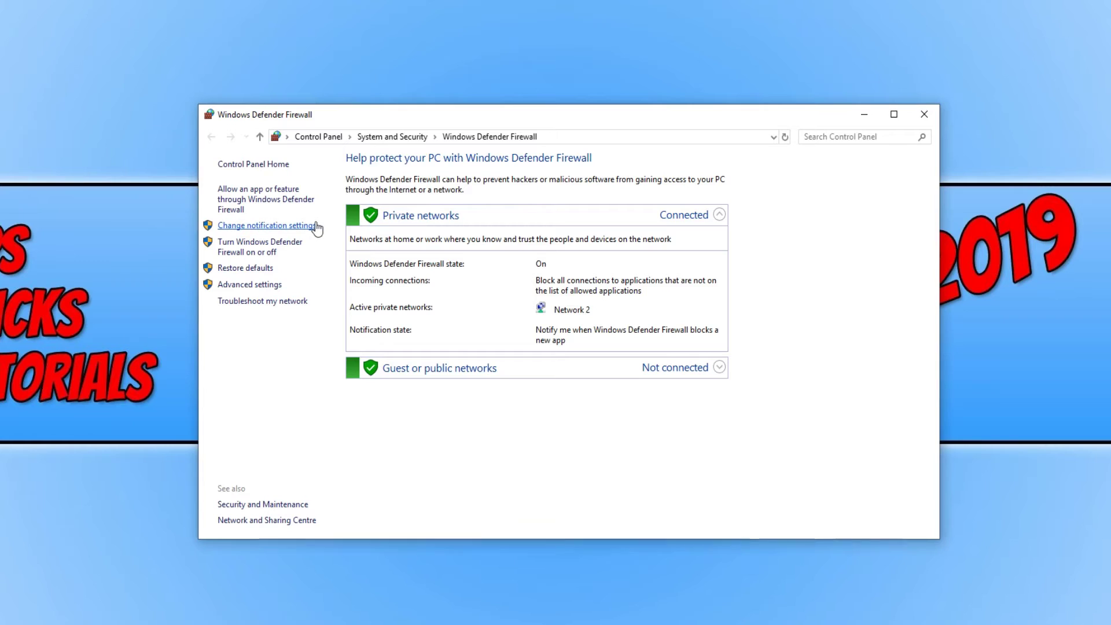
left_click(293, 203)
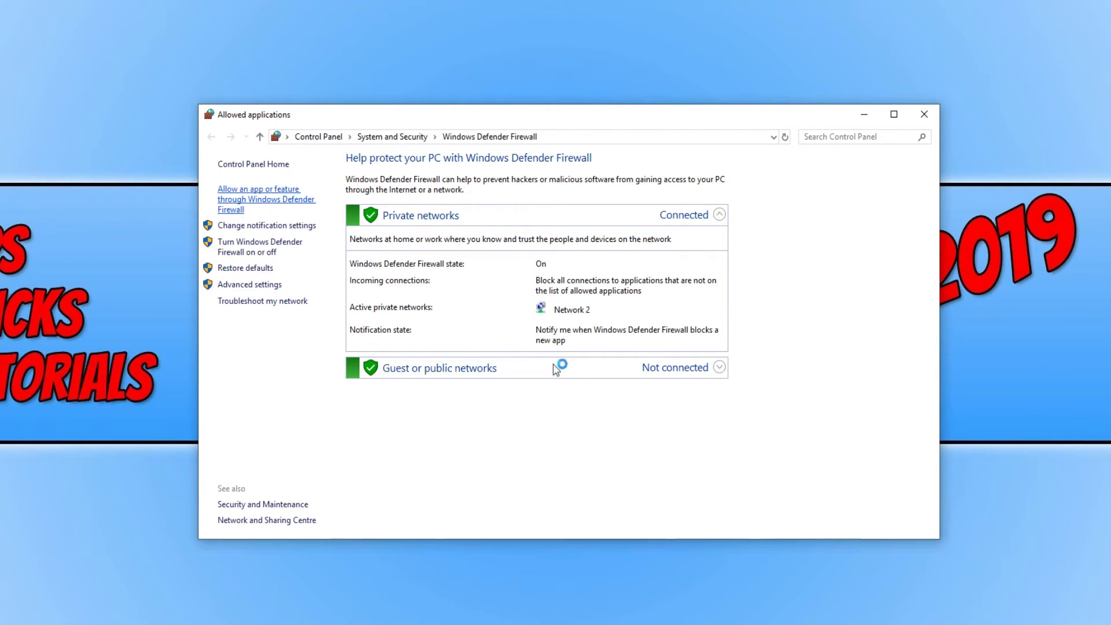
scroll(657, 342, "down", 10)
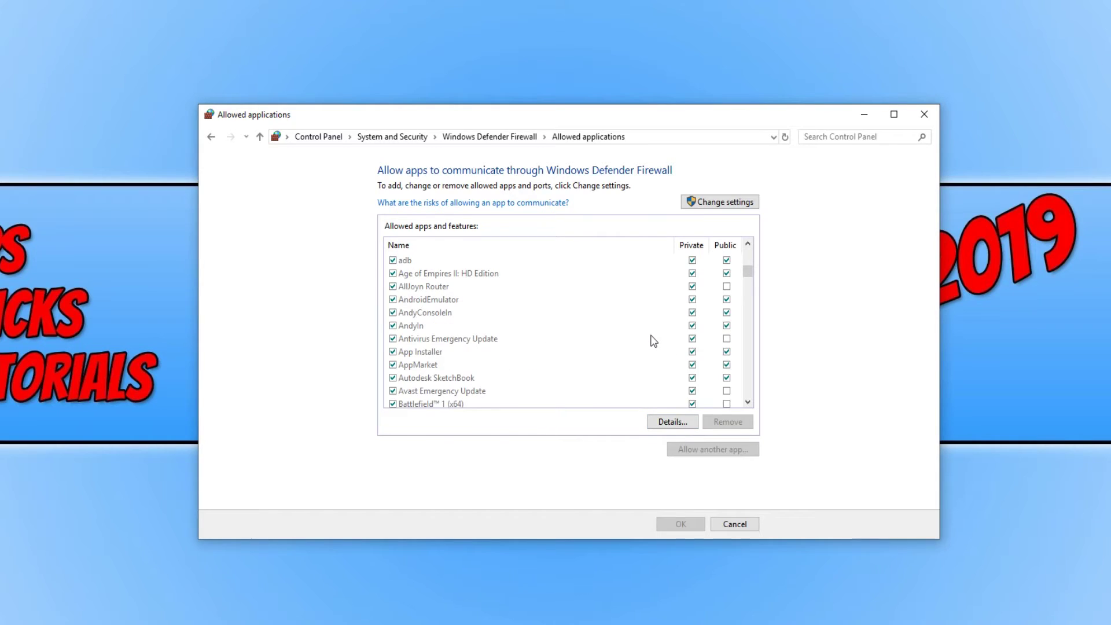
scroll(646, 338, "down", 4)
scroll(642, 335, "up", 1)
scroll(625, 333, "up", 1)
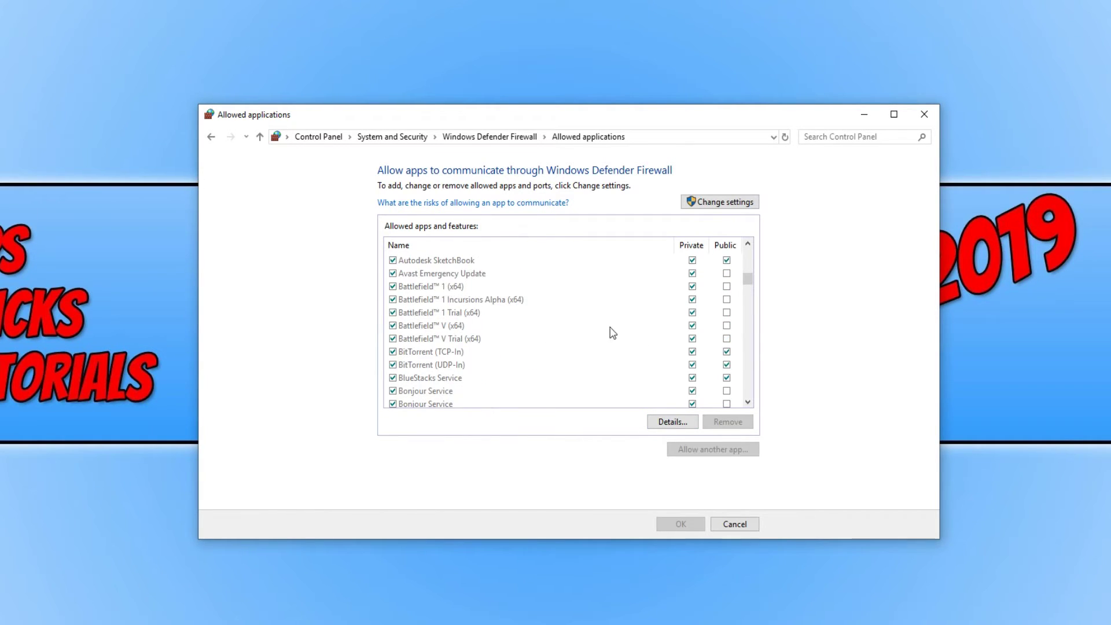